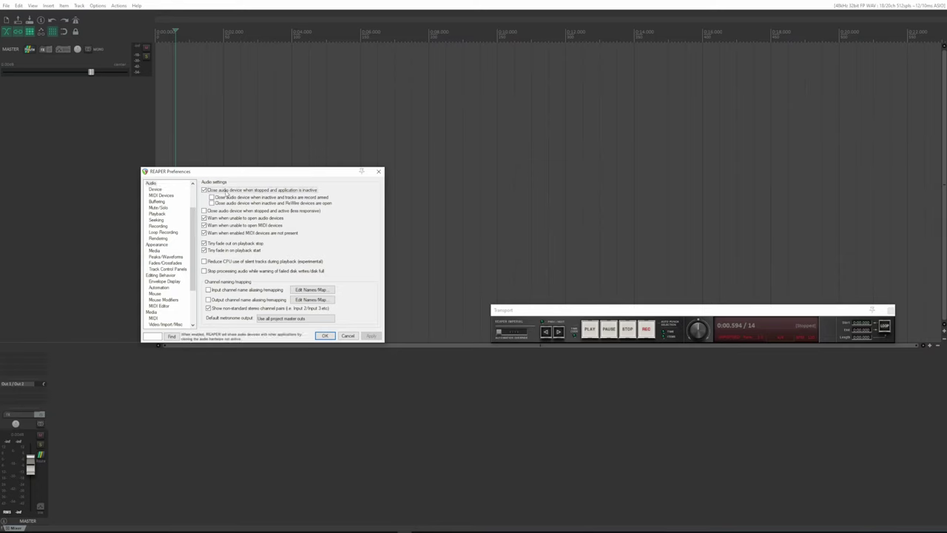
Step: Disable closing the audio device when stopped and application is inactive, apply it, and try playing Baila Conmigo in foobar2000
key(alt+Tab)
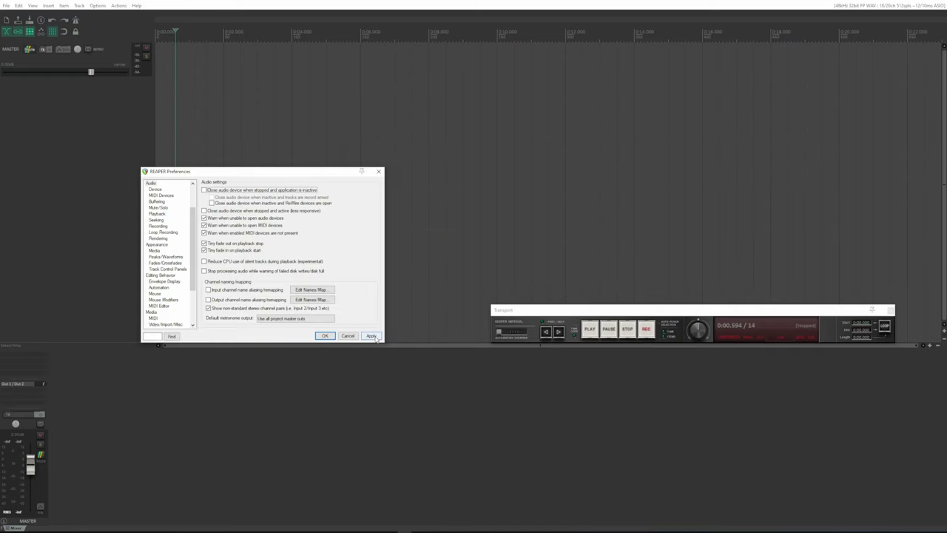
click(376, 338)
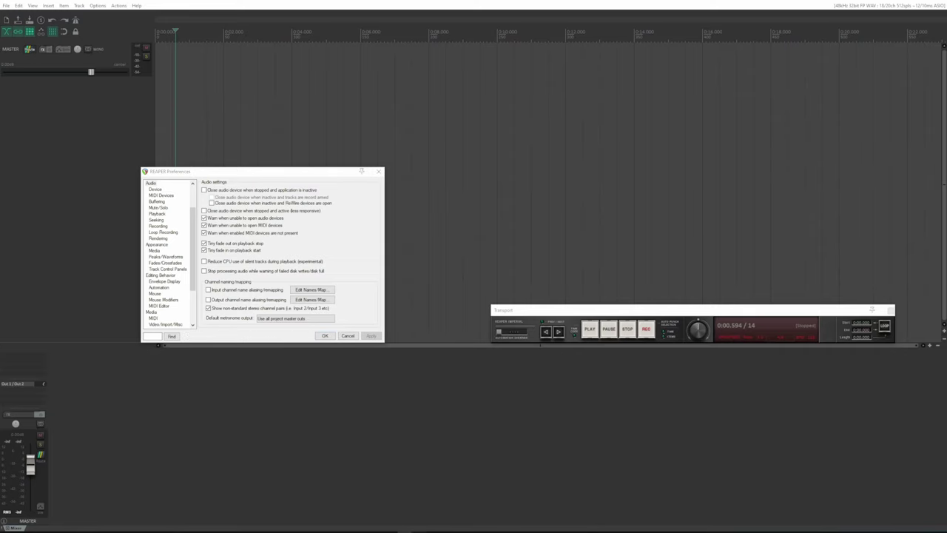
click(422, 529)
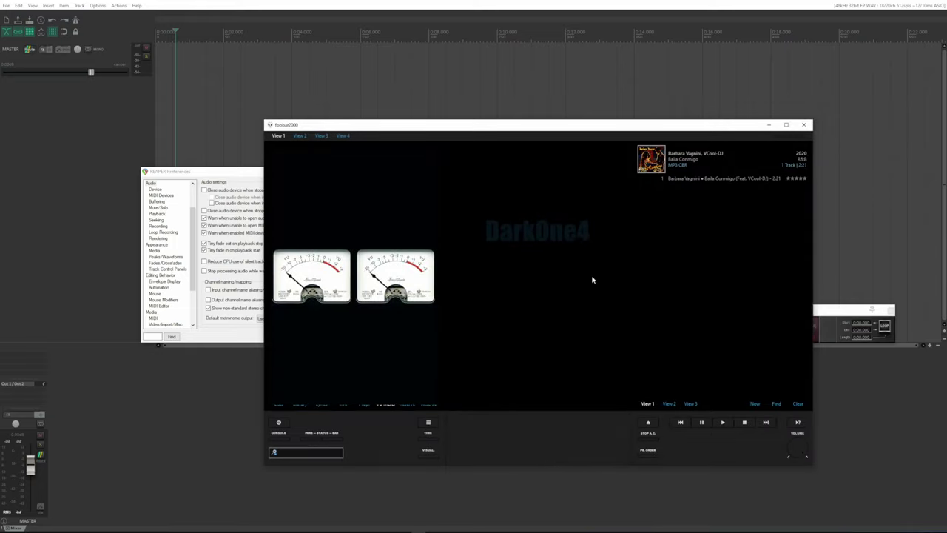
click(727, 420)
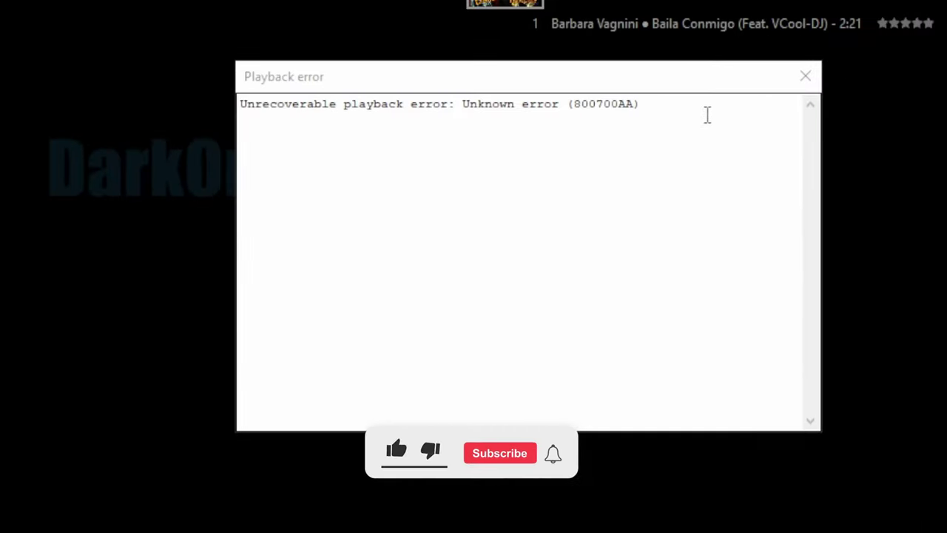
click(815, 75)
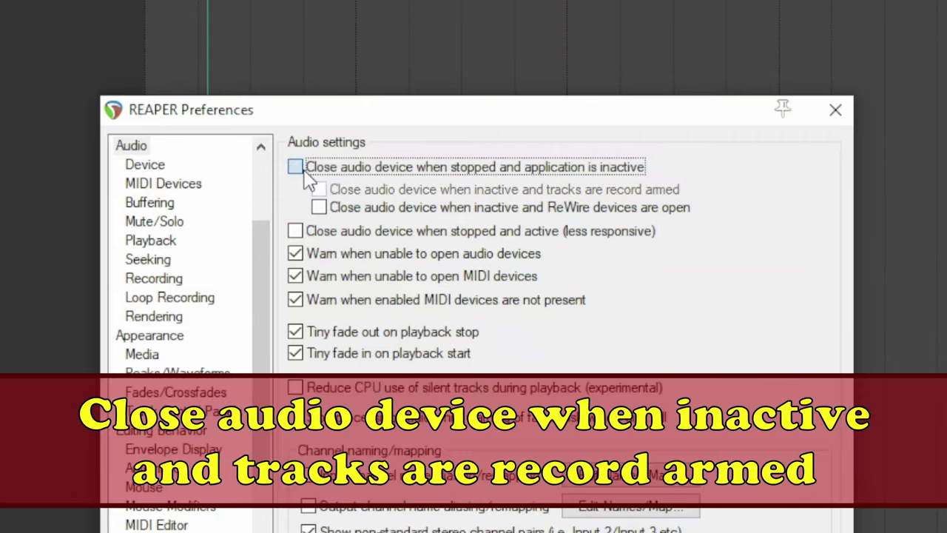
Step: Enable closing the audio device when stopped and application is inactive, including when tracks are record armed, and apply both settings
click(208, 193)
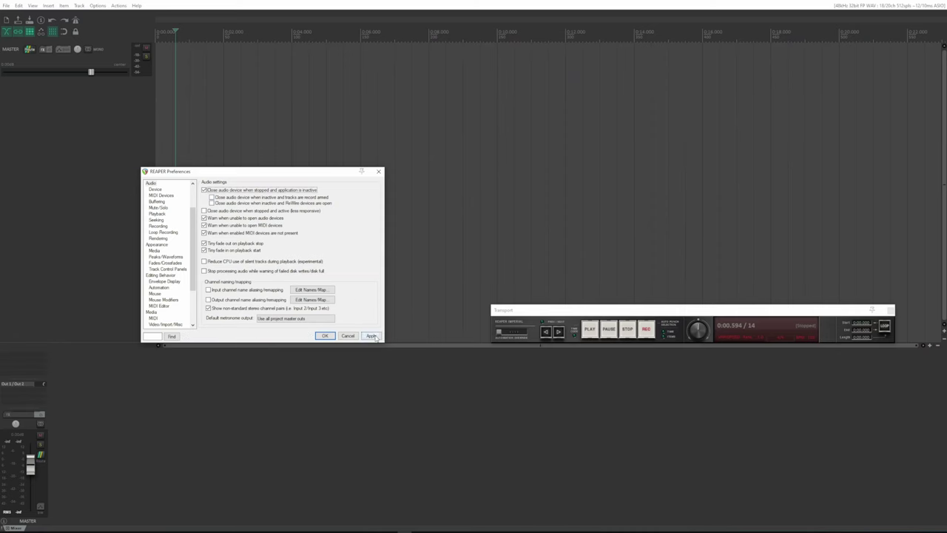
click(372, 336)
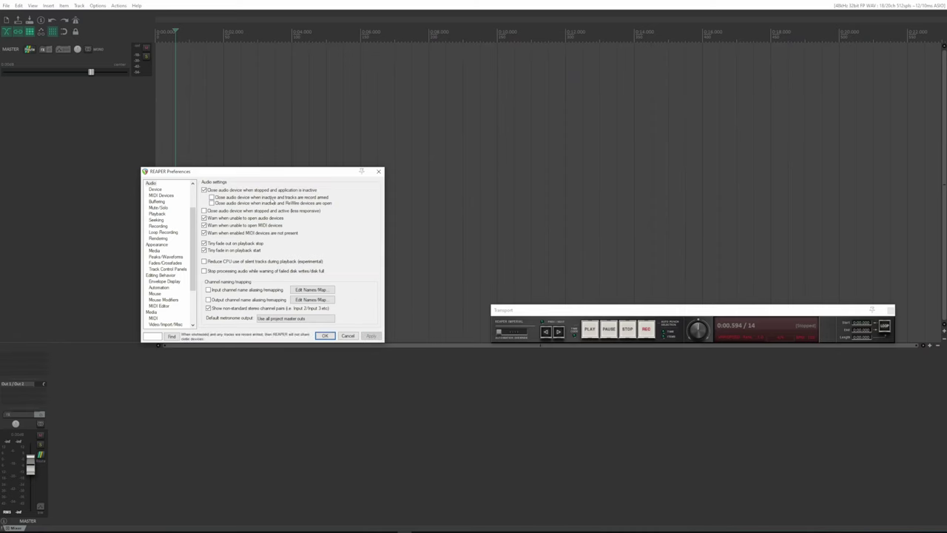
click(212, 198)
click(212, 198)
click(371, 336)
Step: Add a record-armed track and insert the ReWire: FL Studio plugin on it, leaving its FX window closed
double_click(40, 131)
click(15, 85)
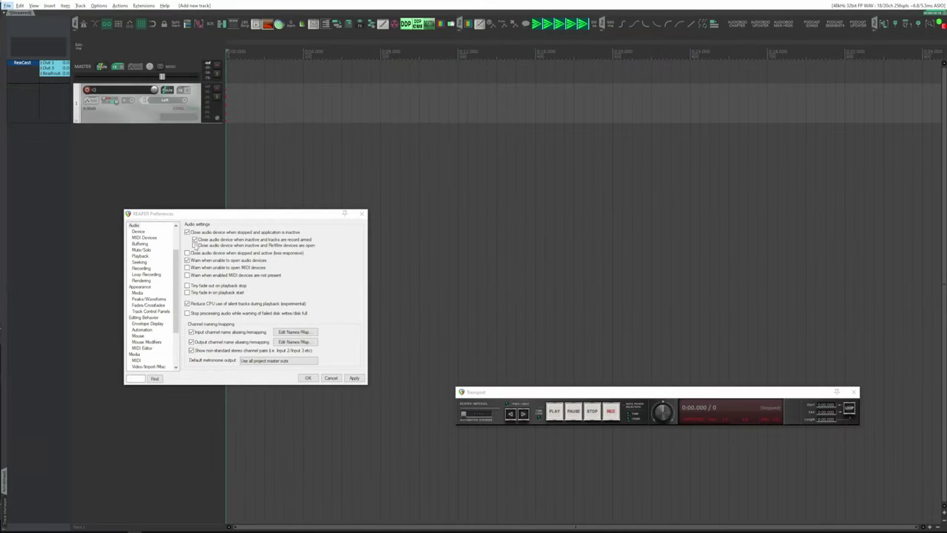
click(20, 91)
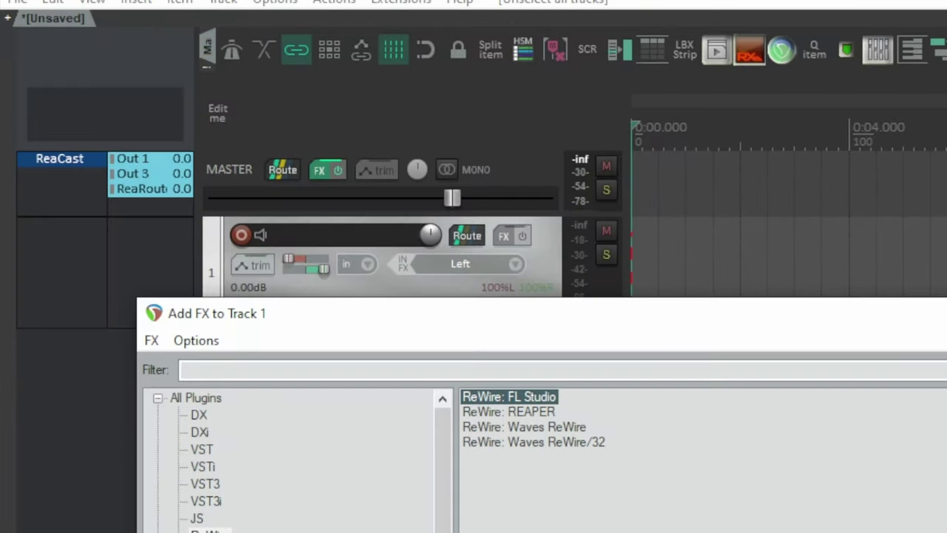
key(Return)
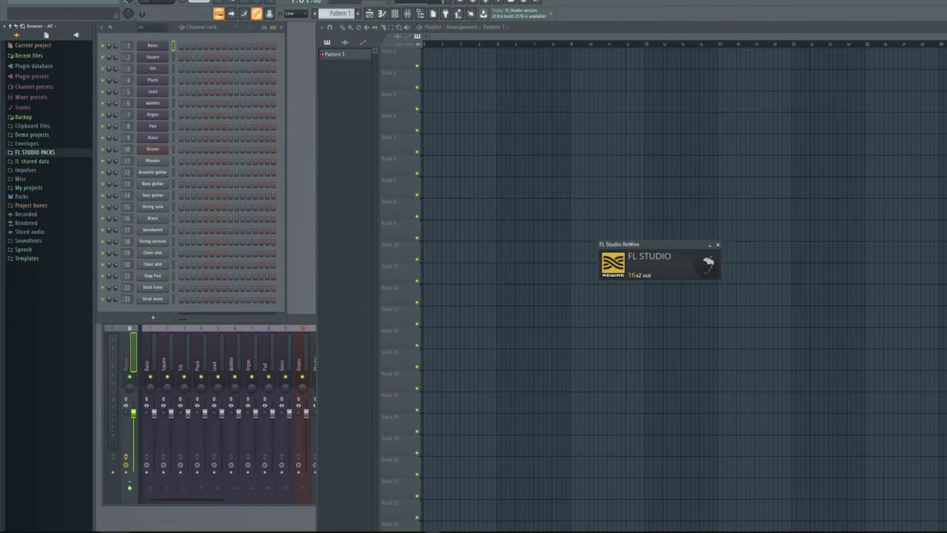
click(134, 531)
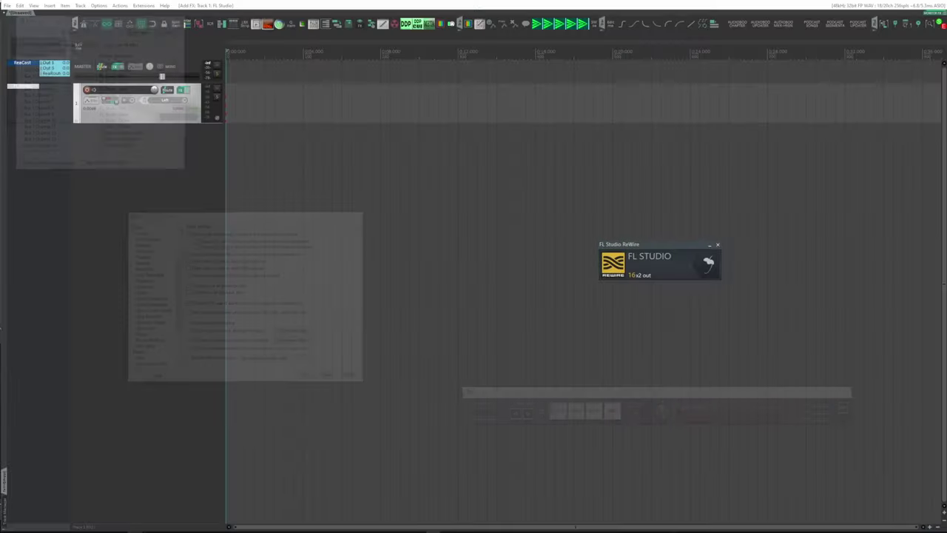
click(23, 88)
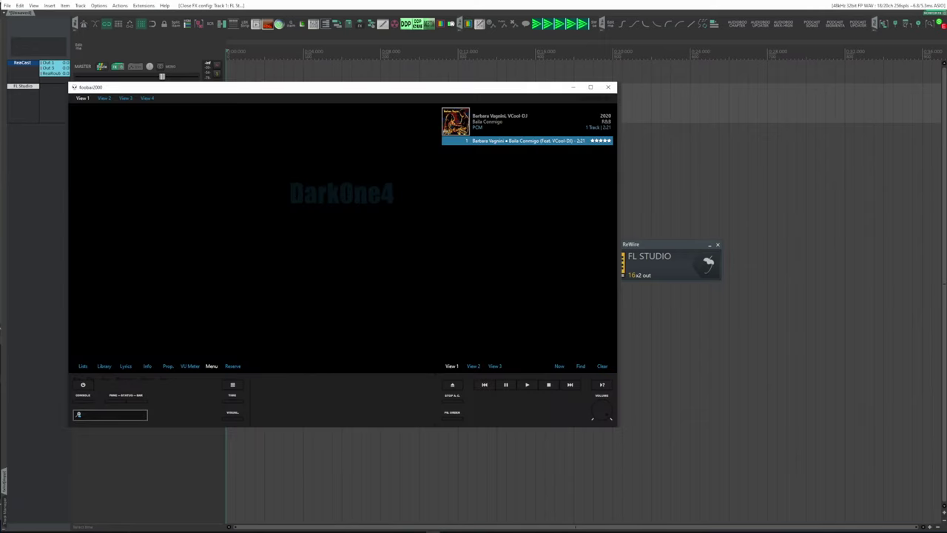
Step: Test audio device sharing by playing Baila Conmigo in foobar2000 and stopping playback
click(526, 386)
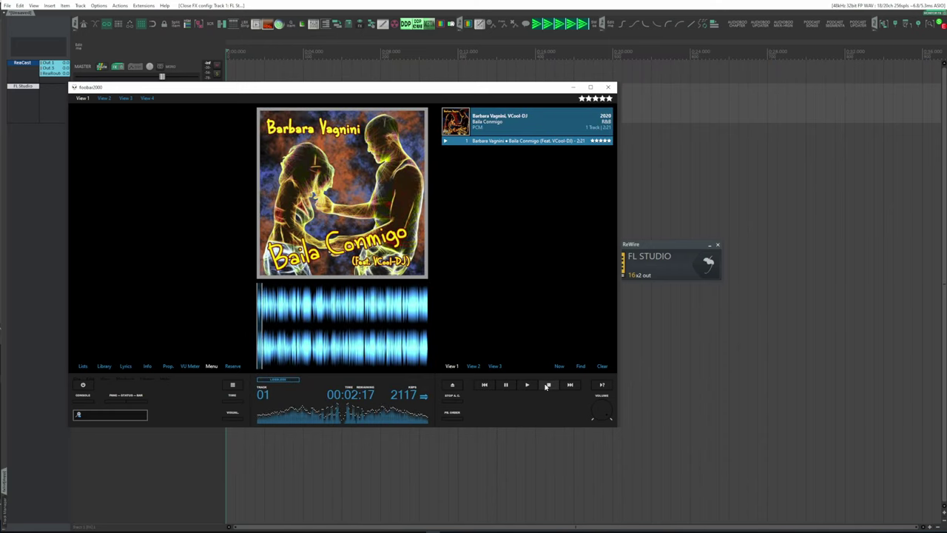
click(548, 386)
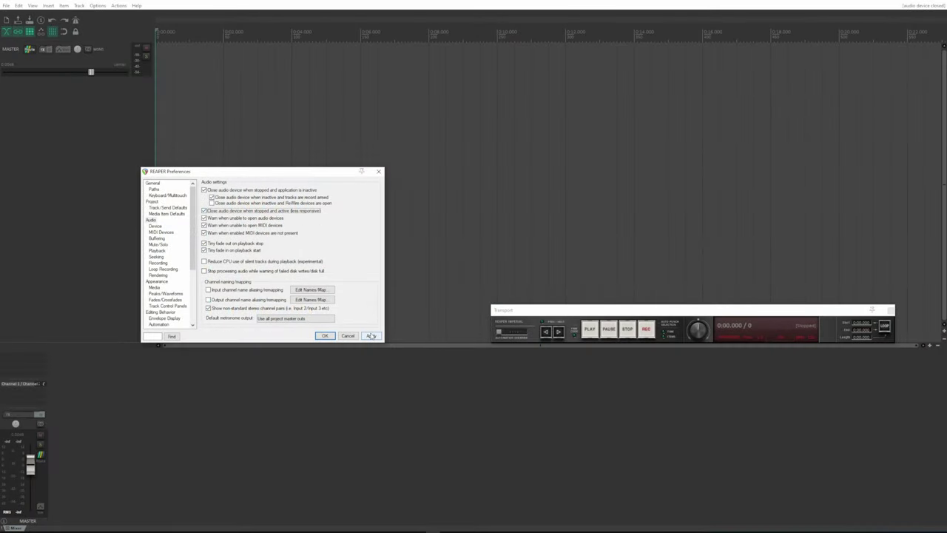
Step: Apply closing the audio device when stopped and active, and test it by playing and stopping Baila Conmigo in foobar2000
click(370, 336)
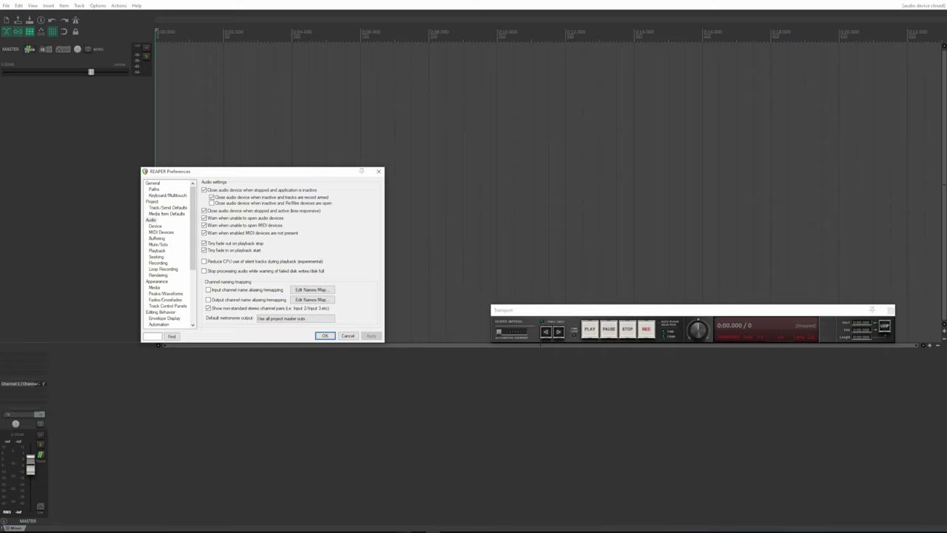
click(416, 531)
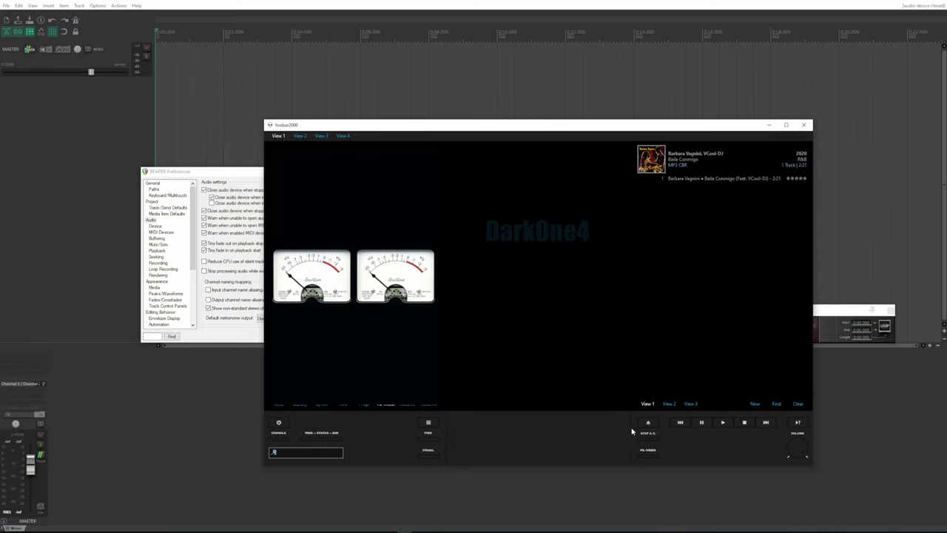
click(723, 423)
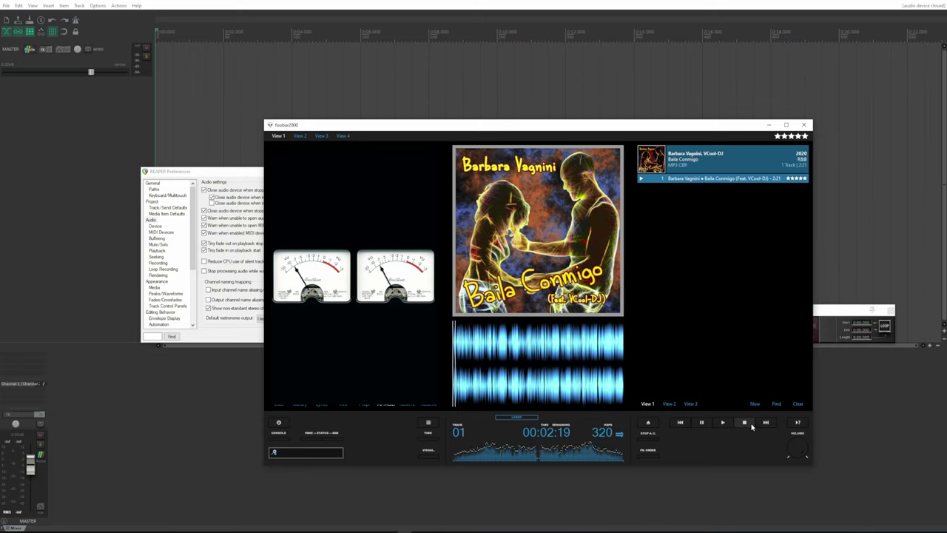
click(744, 423)
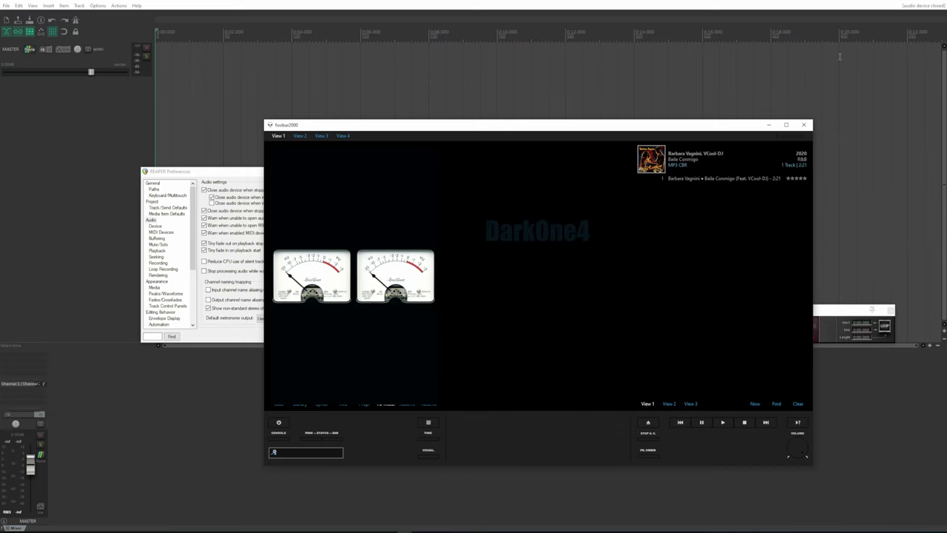
click(808, 127)
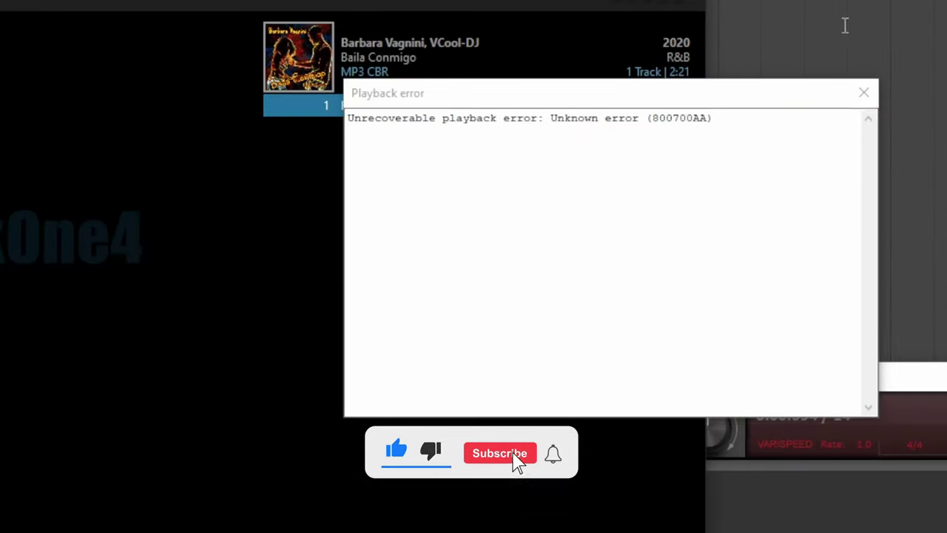
click(863, 98)
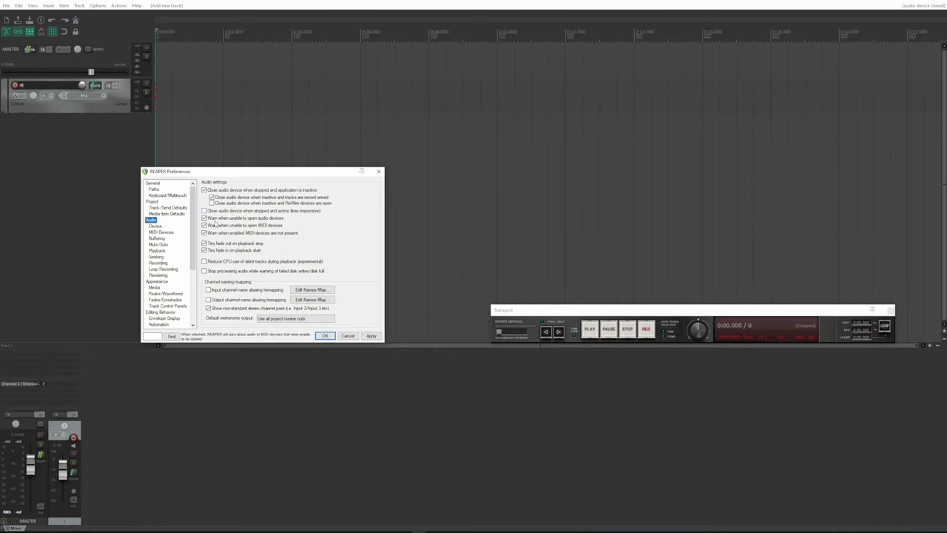
Step: Turn the warning for audio devices that cannot be opened off and back on, applying each change
click(216, 220)
click(371, 337)
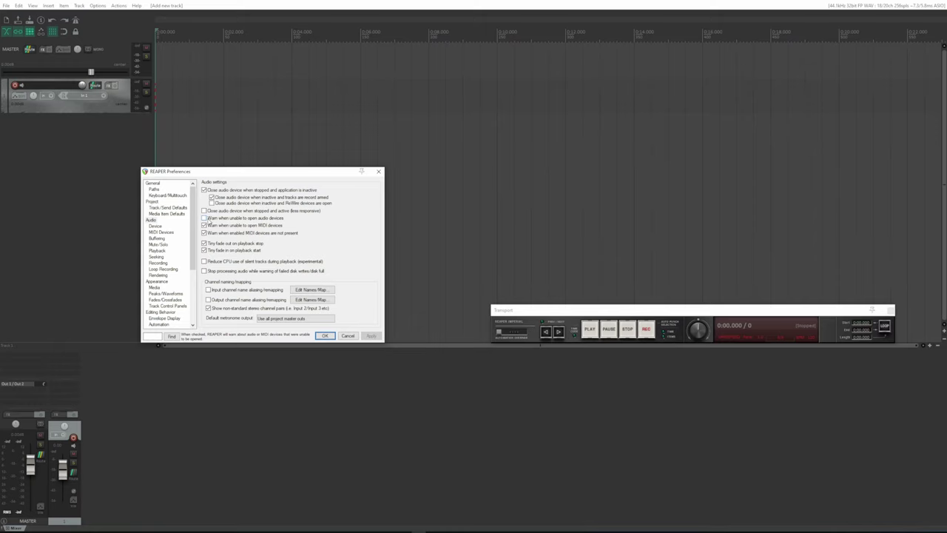
click(206, 219)
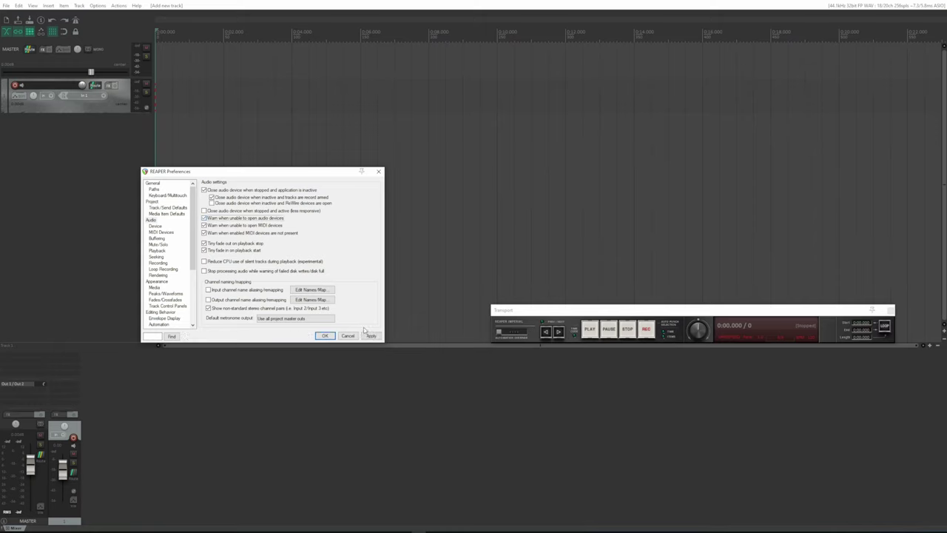
click(371, 336)
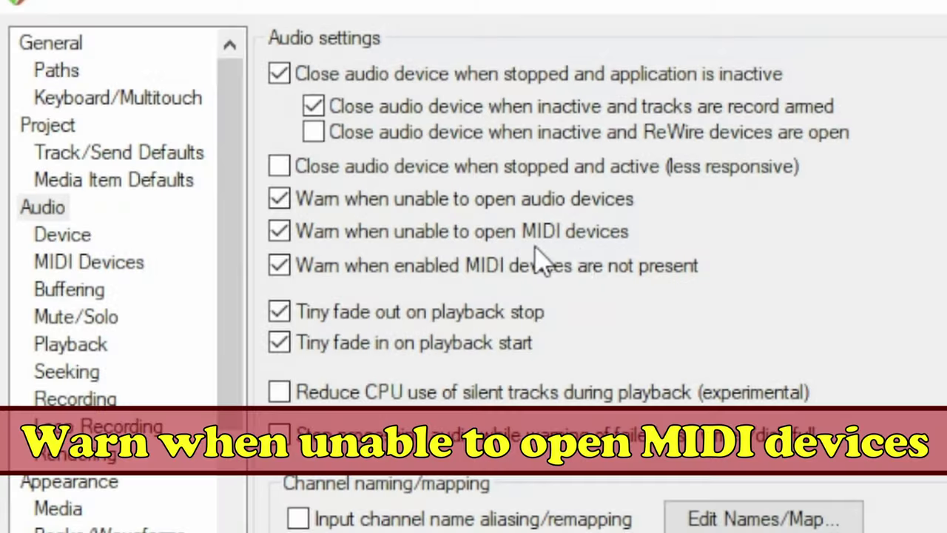
Step: Turn the warning for MIDI devices that cannot be opened off and back on, and apply the audio settings
click(247, 229)
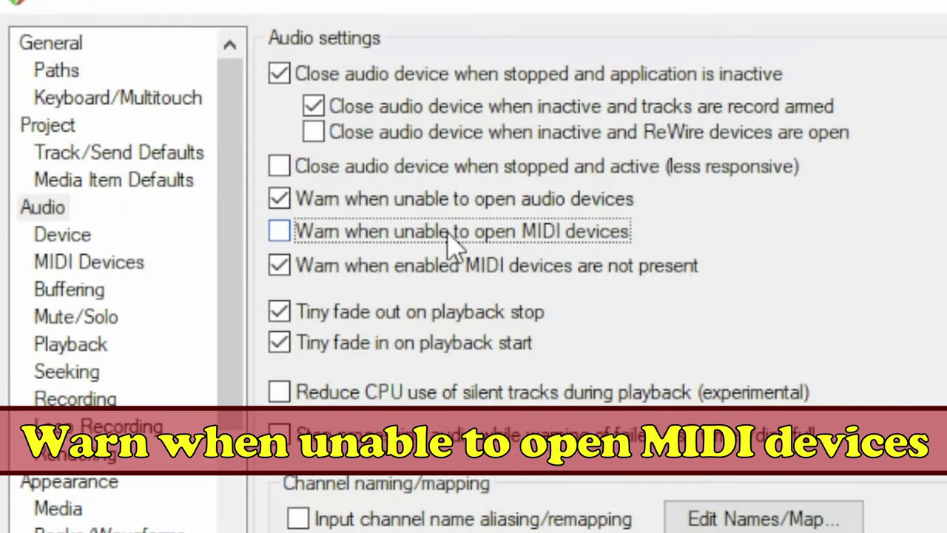
click(448, 235)
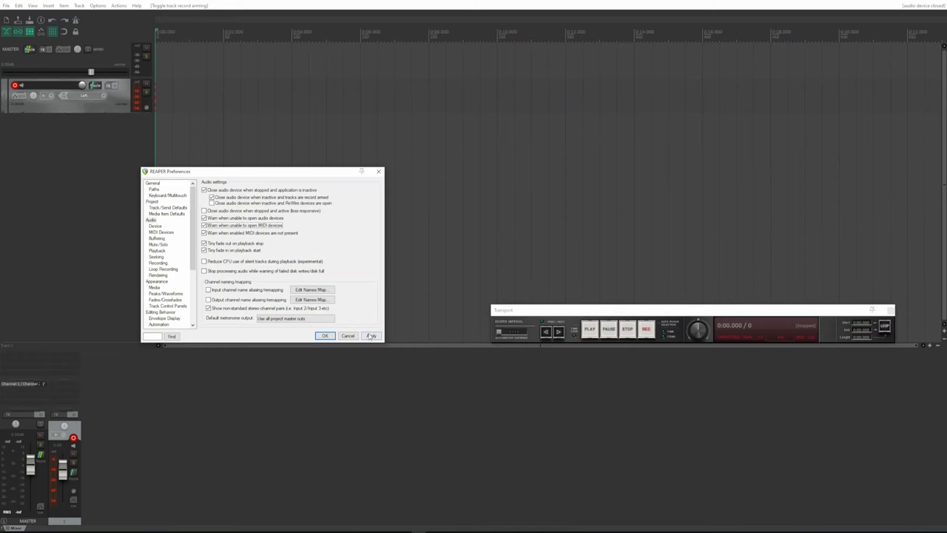
click(370, 336)
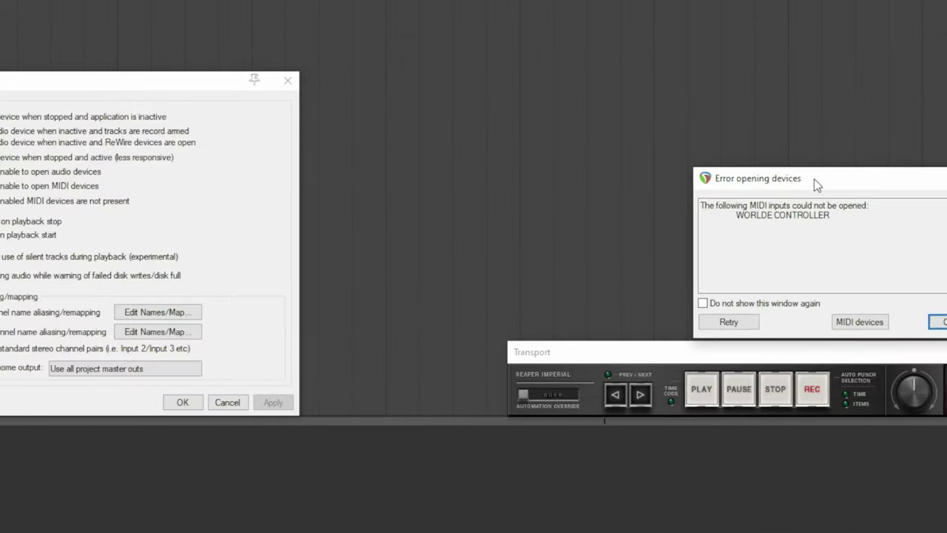
Step: Move the Error opening devices dialog beside the preferences and retry opening the MIDI inputs
drag(667, 216, 469, 215)
drag(479, 165, 203, 170)
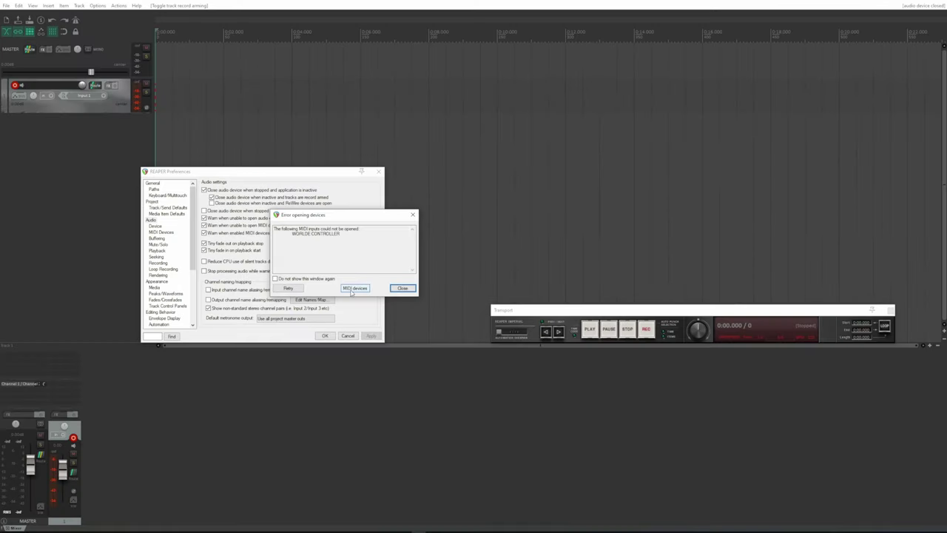
click(288, 288)
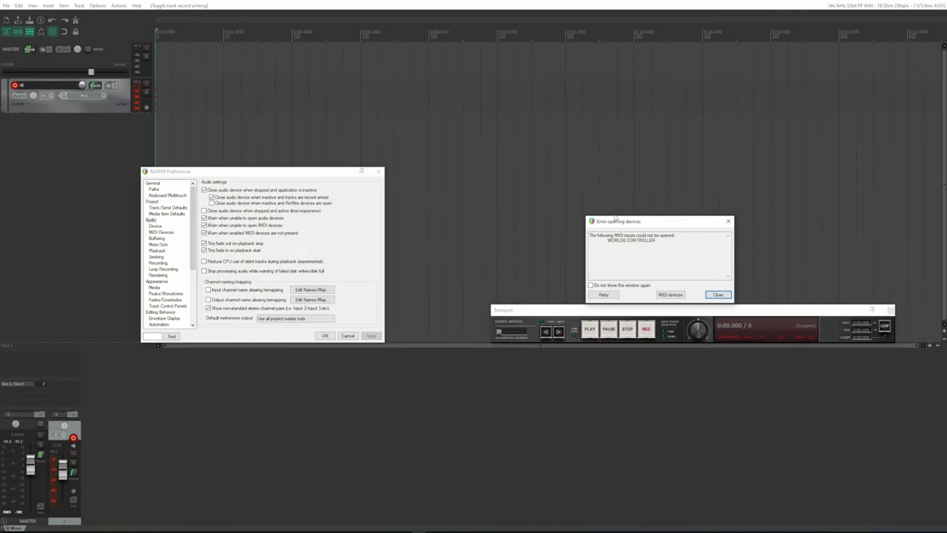
drag(633, 222, 484, 188)
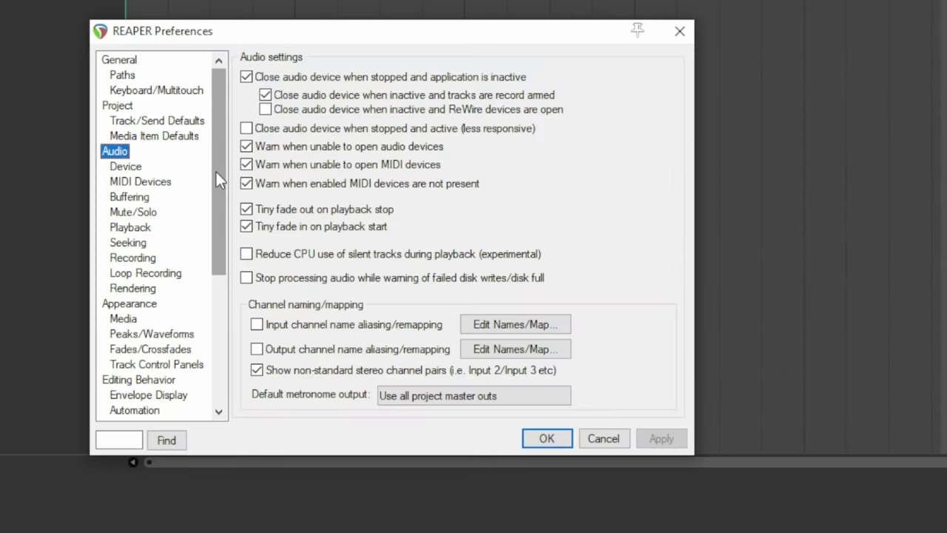
Step: Enable the WORLDE CONTROLLER MIDI input in the MIDI device preferences and apply the change
mouse_move(216, 172)
mouse_down()
mouse_move(224, 232)
mouse_move(218, 175)
mouse_up()
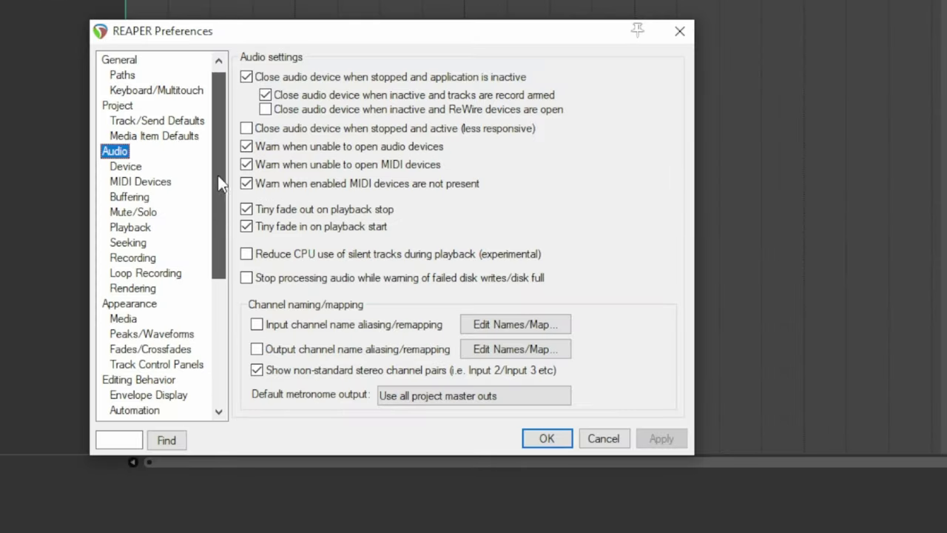
click(149, 185)
click(551, 202)
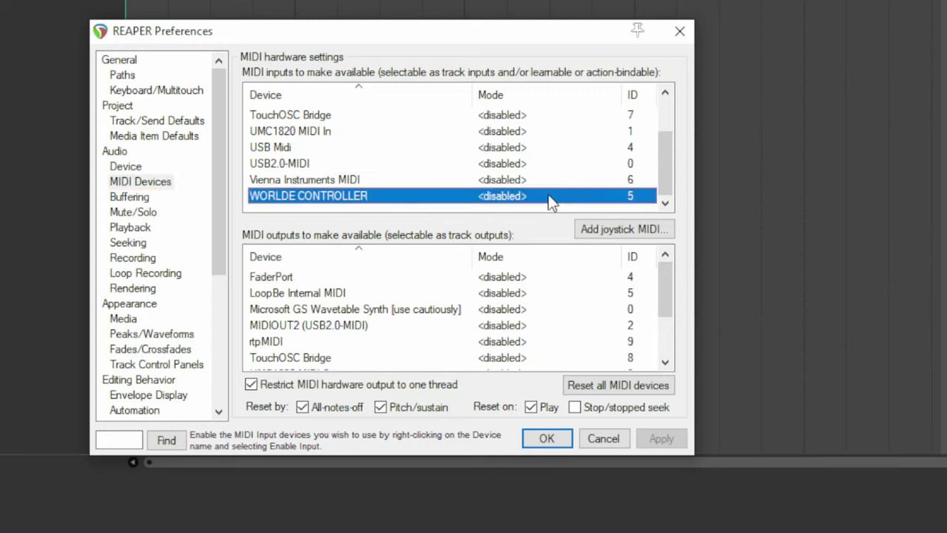
right_click(552, 202)
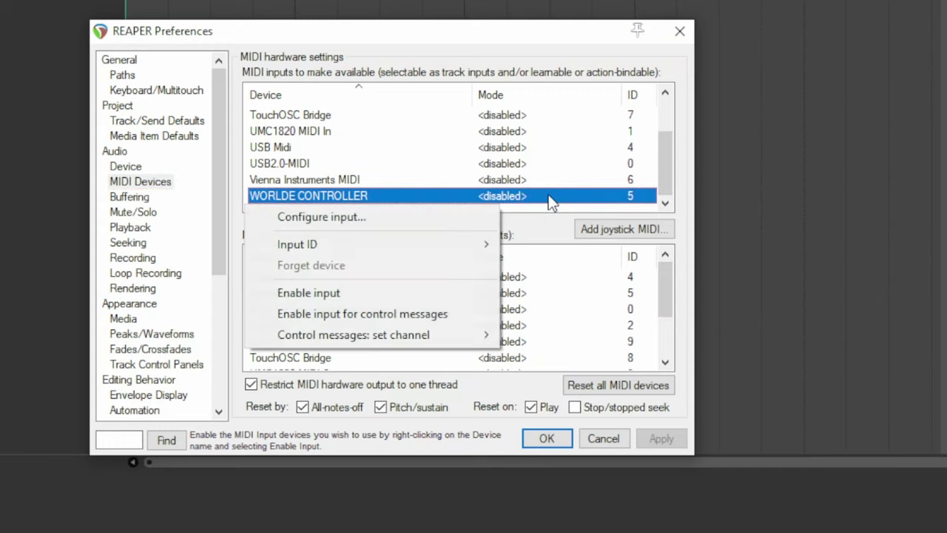
click(392, 293)
click(659, 445)
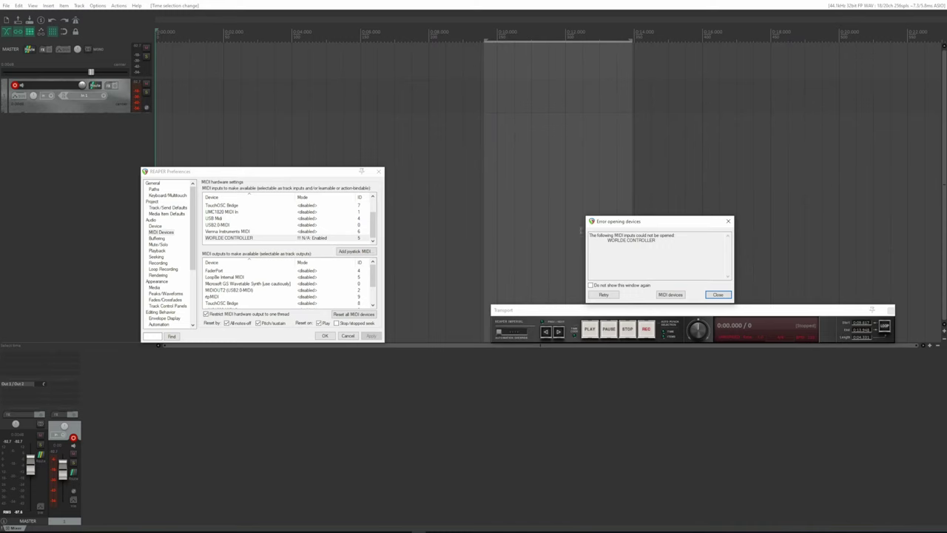
drag(623, 221, 428, 211)
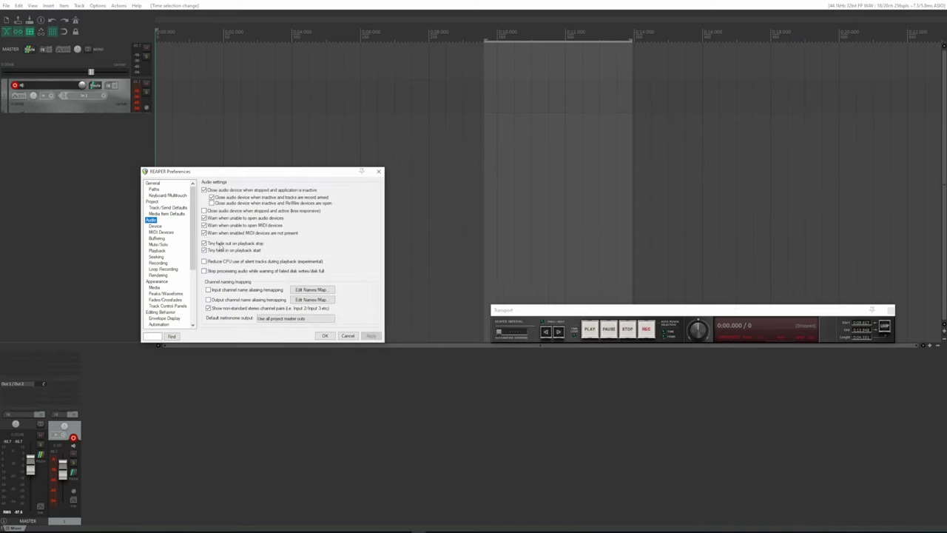
Step: Turn off the warning for enabled MIDI devices that are not present and apply the change
click(205, 233)
click(371, 335)
Step: Disable the WORLDE CONTROLLER MIDI input in the MIDI device preferences, enable it again, and apply the change
click(161, 232)
scroll(232, 243, down, 2)
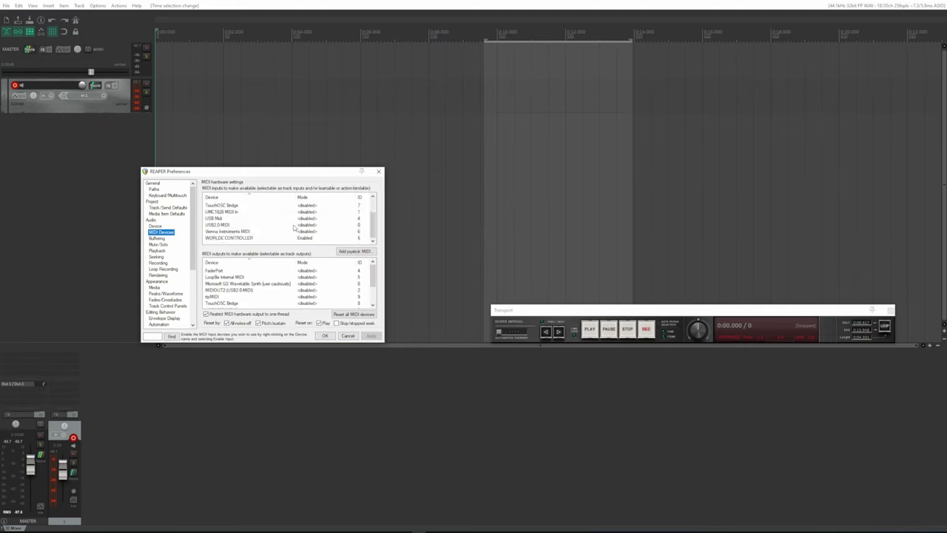
click(282, 238)
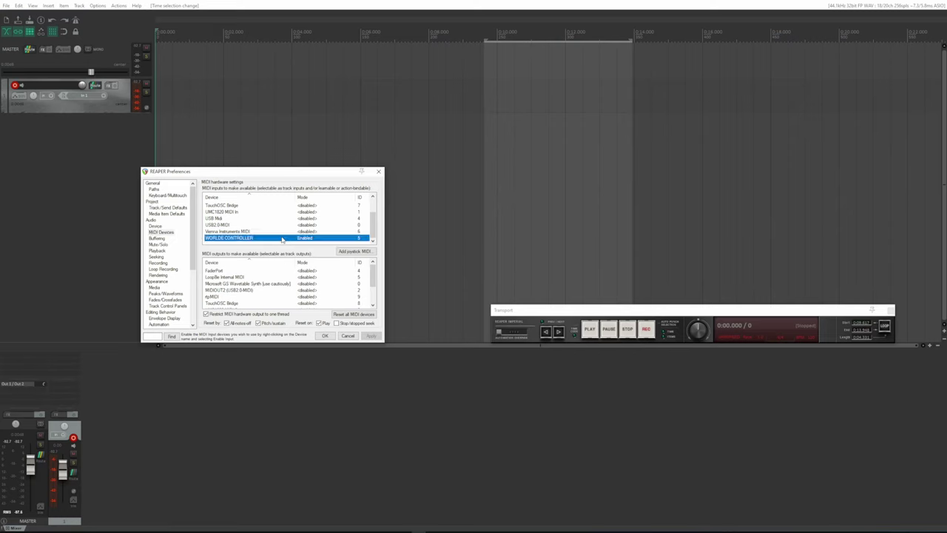
right_click(282, 238)
click(237, 277)
right_click(286, 241)
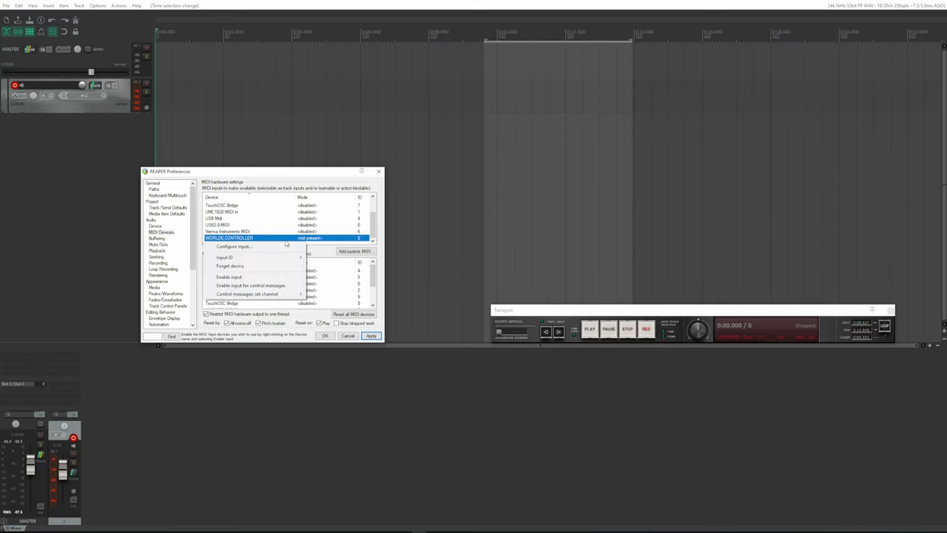
click(231, 277)
click(372, 336)
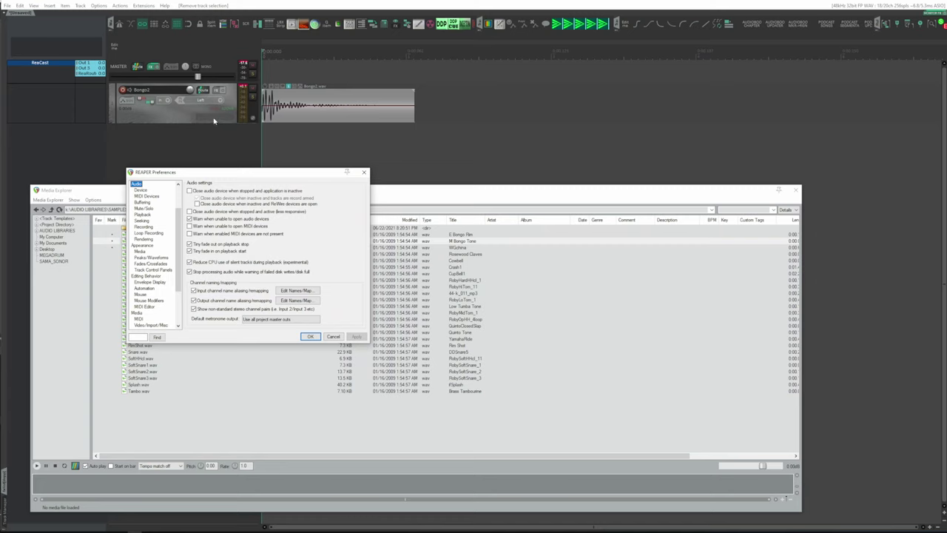
Step: Turn off the tiny fades on playback stop and playback start, confirm the preferences, and play the Bongo2 track
click(184, 118)
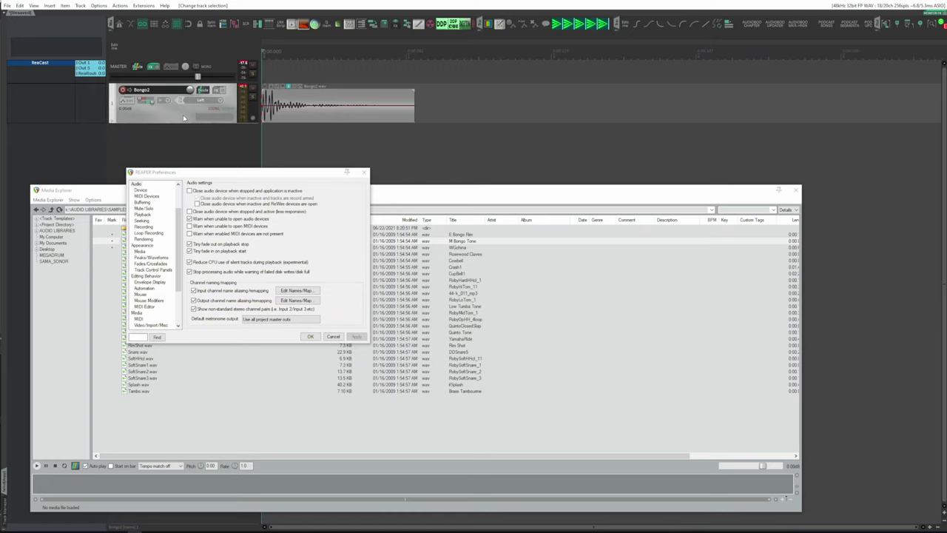
click(190, 244)
click(190, 251)
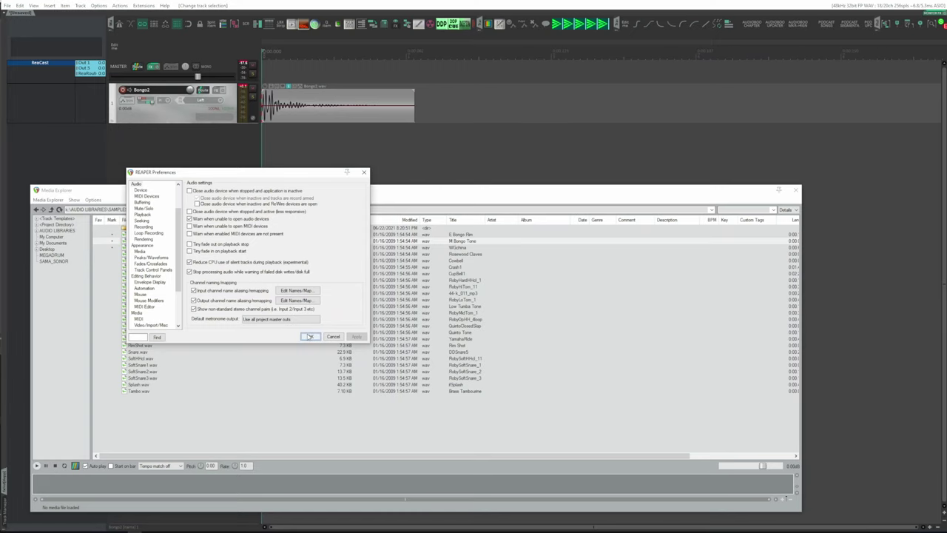
click(311, 336)
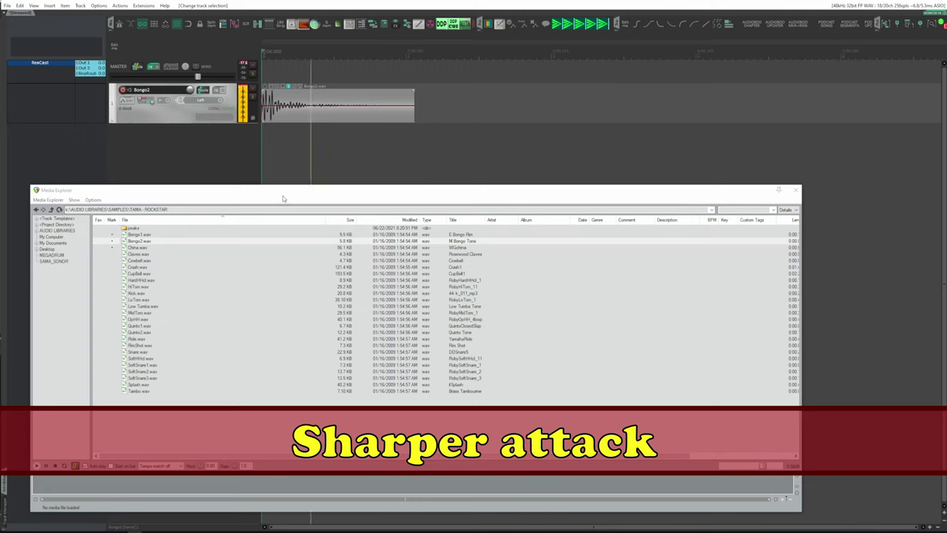
key(space)
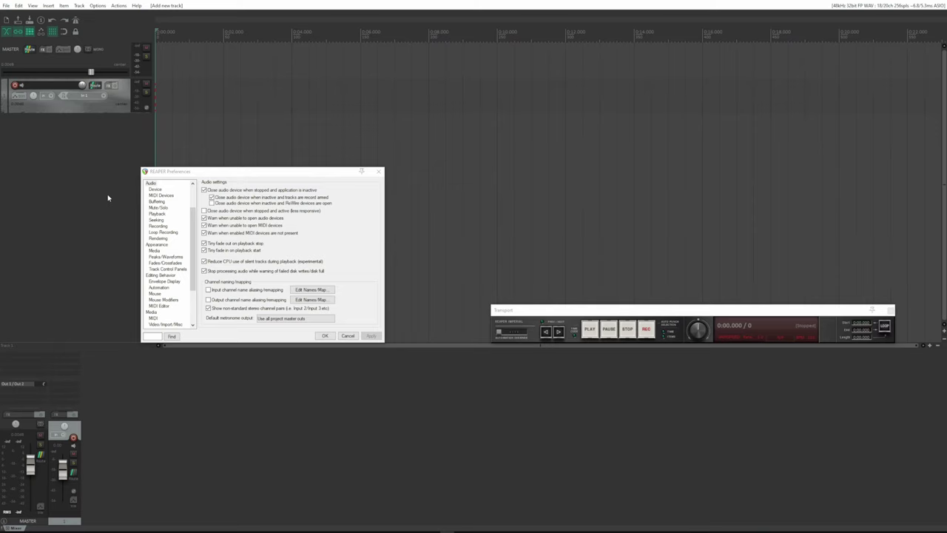
Step: Open the Performance Meter to check the CPU use of the project's track
key(ctrl+alt+p)
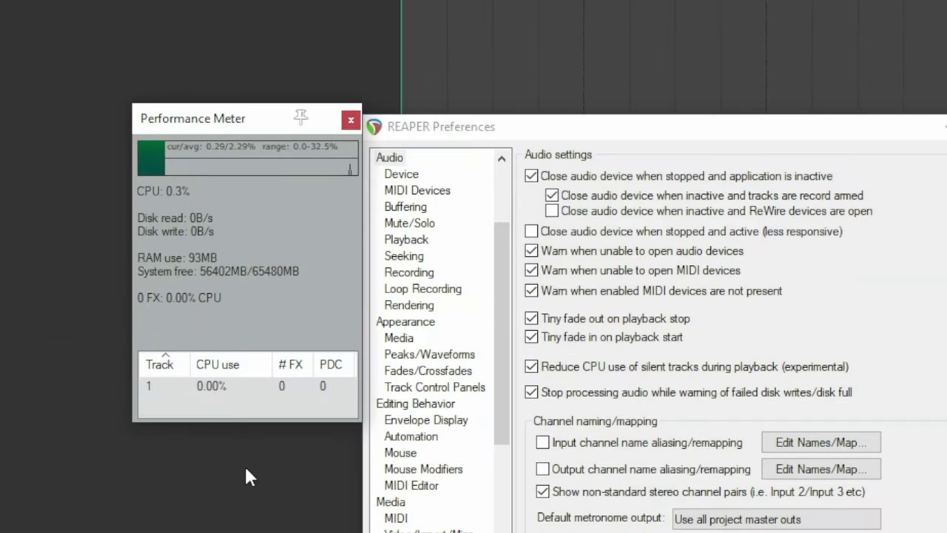
click(282, 453)
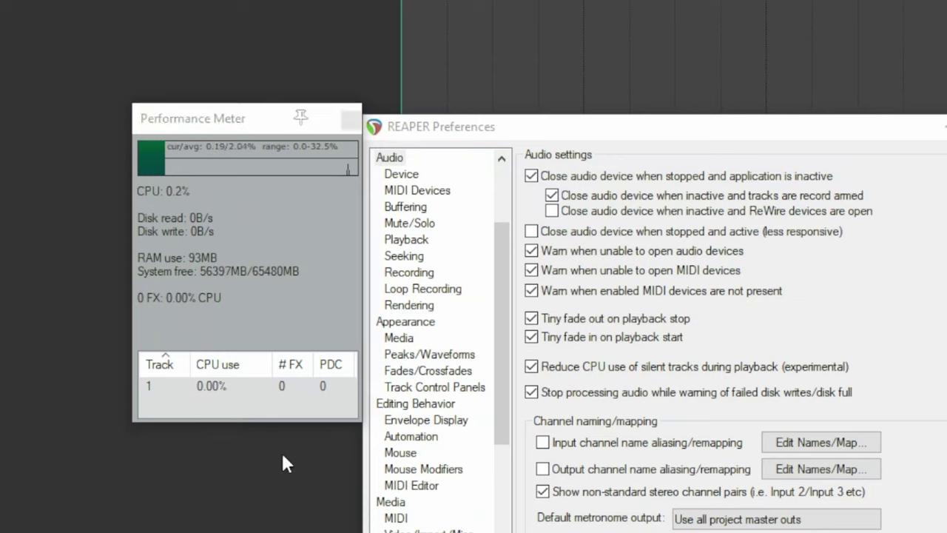